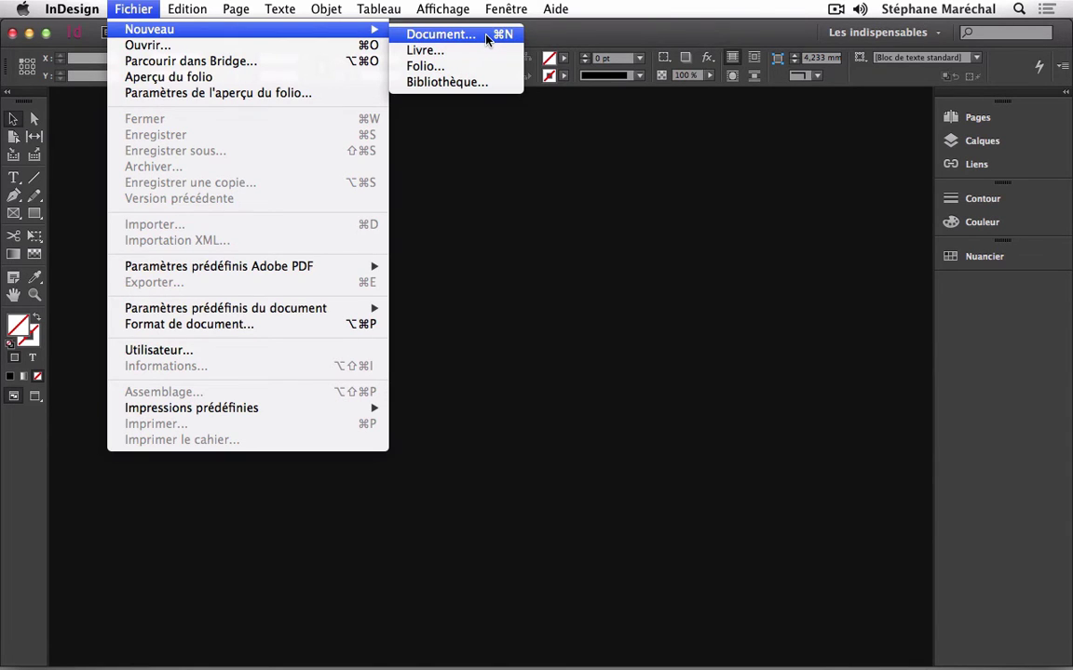
# Start a new document with the preview enabled and set its mode to Impression.
pyautogui.click(485, 34)
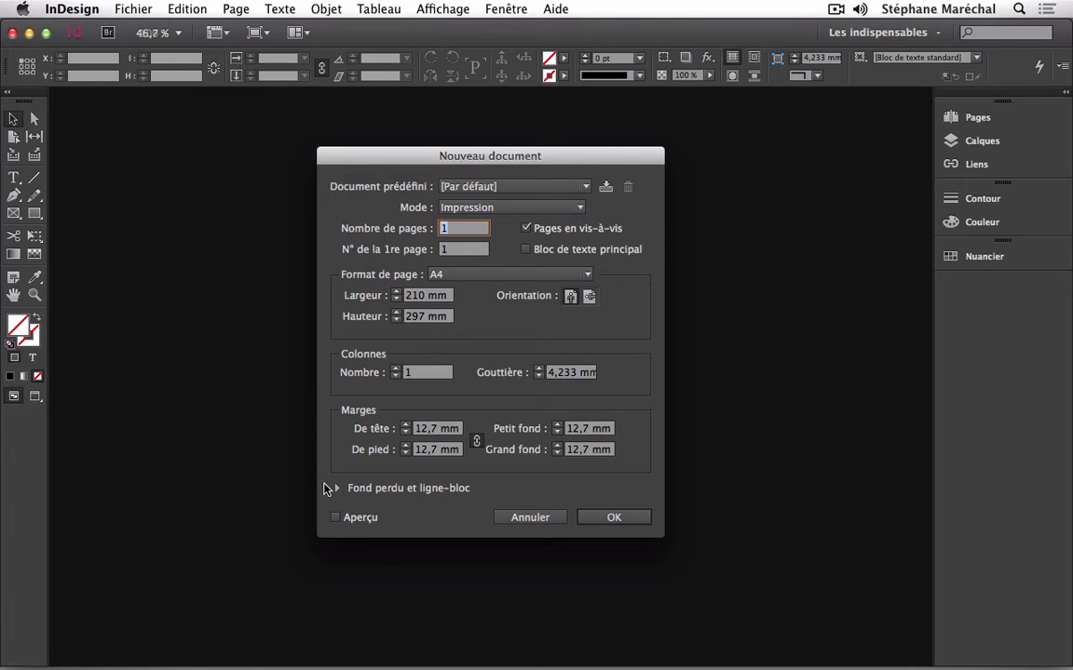
pyautogui.click(336, 518)
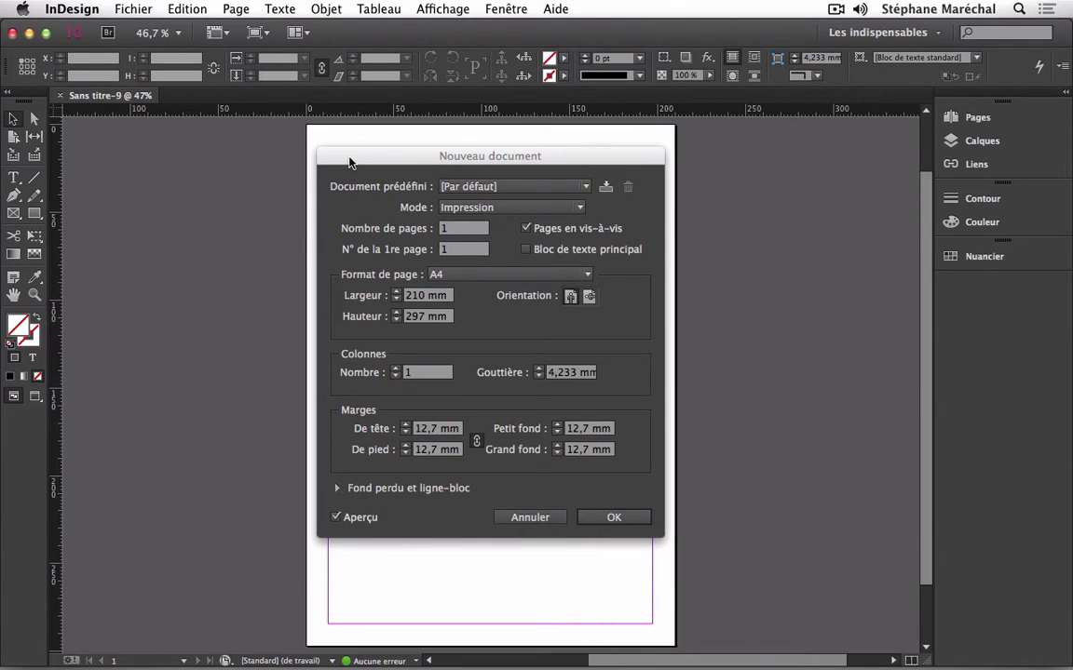
pyautogui.moveTo(355, 162); pyautogui.dragTo(612, 171)
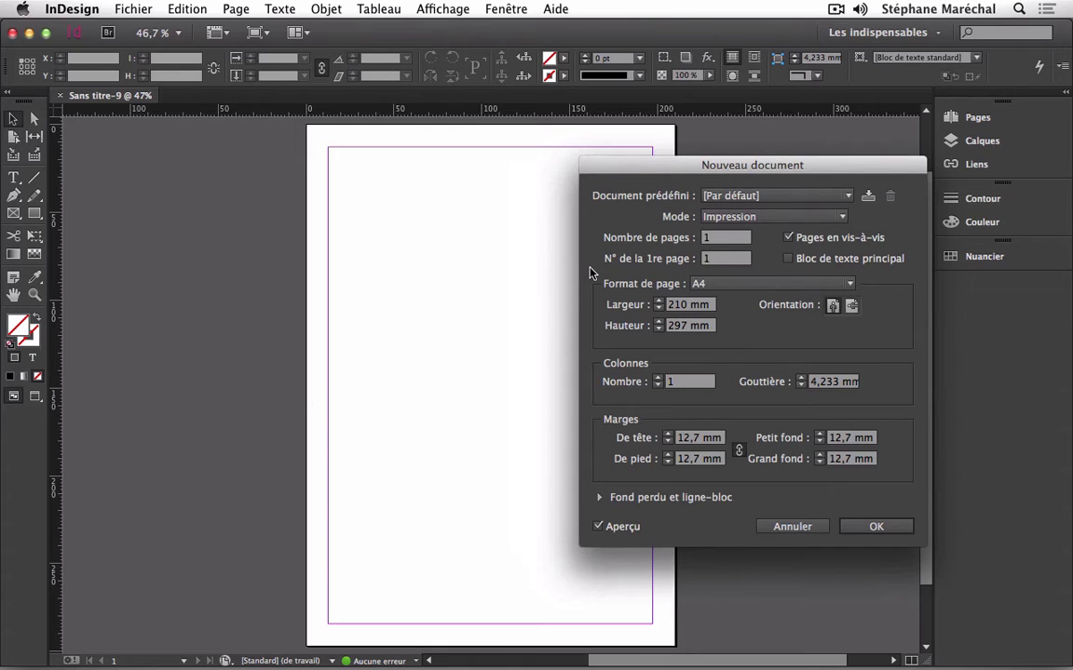
pyautogui.click(843, 217)
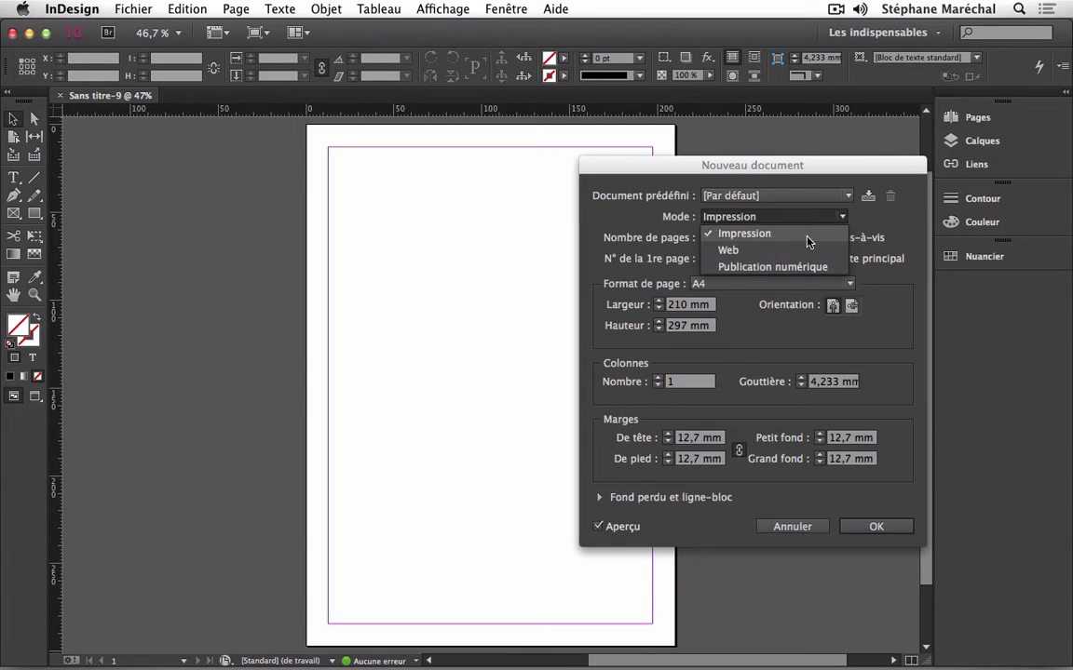
pyautogui.click(756, 235)
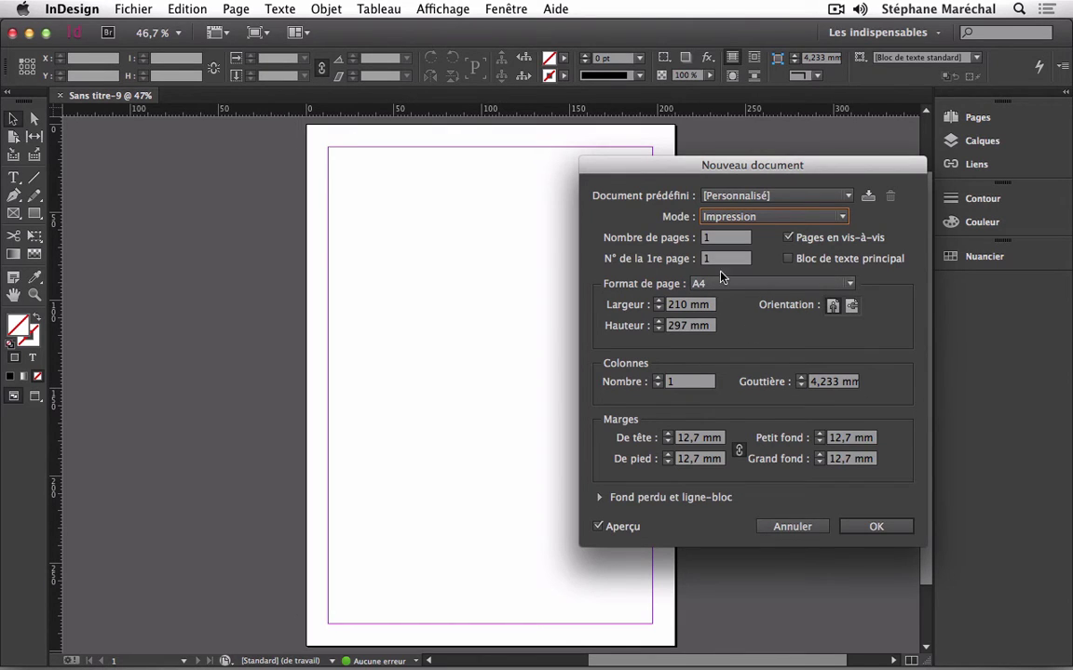
# Set the number of pages to 2 and the first page number to 2.
pyautogui.click(721, 239)
pyautogui.write('2')
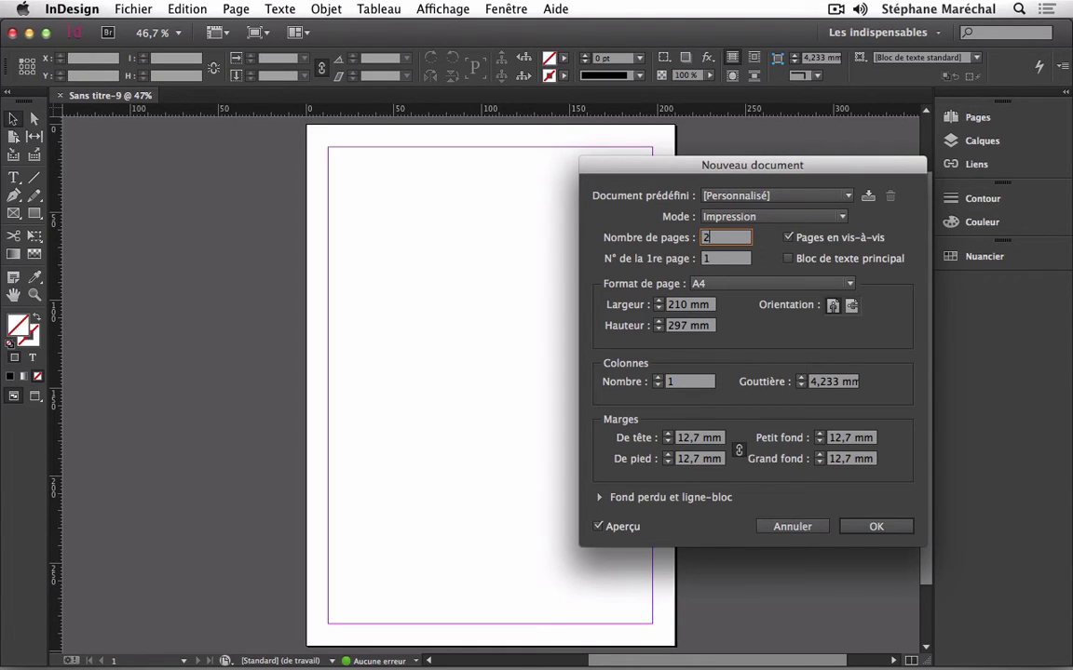
pyautogui.press('Tab')
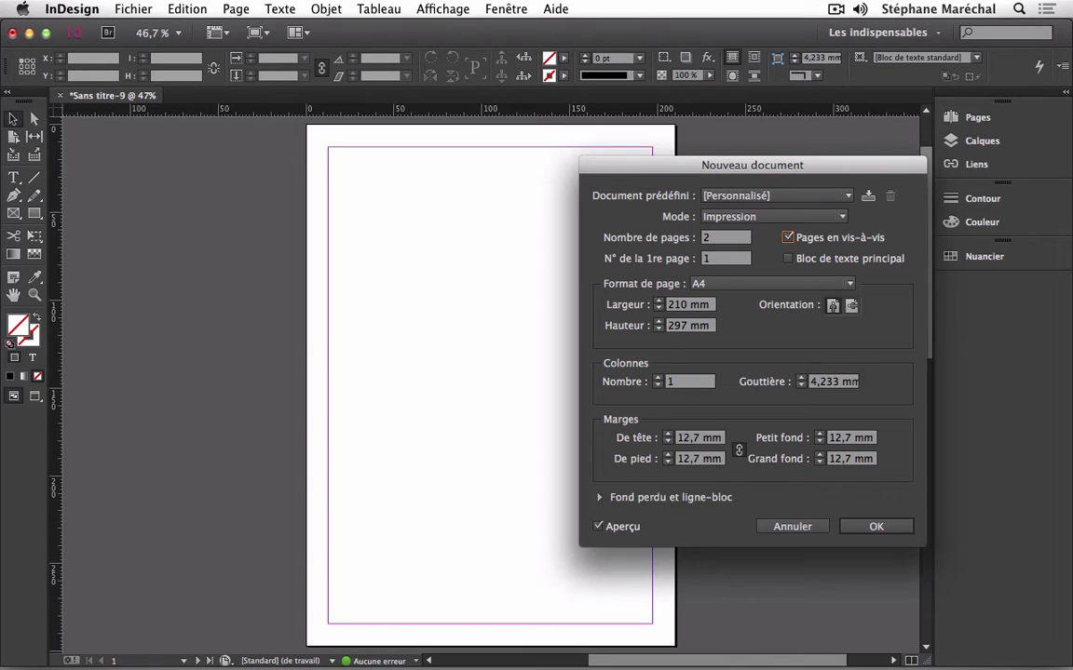
pyautogui.press('Tab')
pyautogui.write('2')
pyautogui.press('Tab')
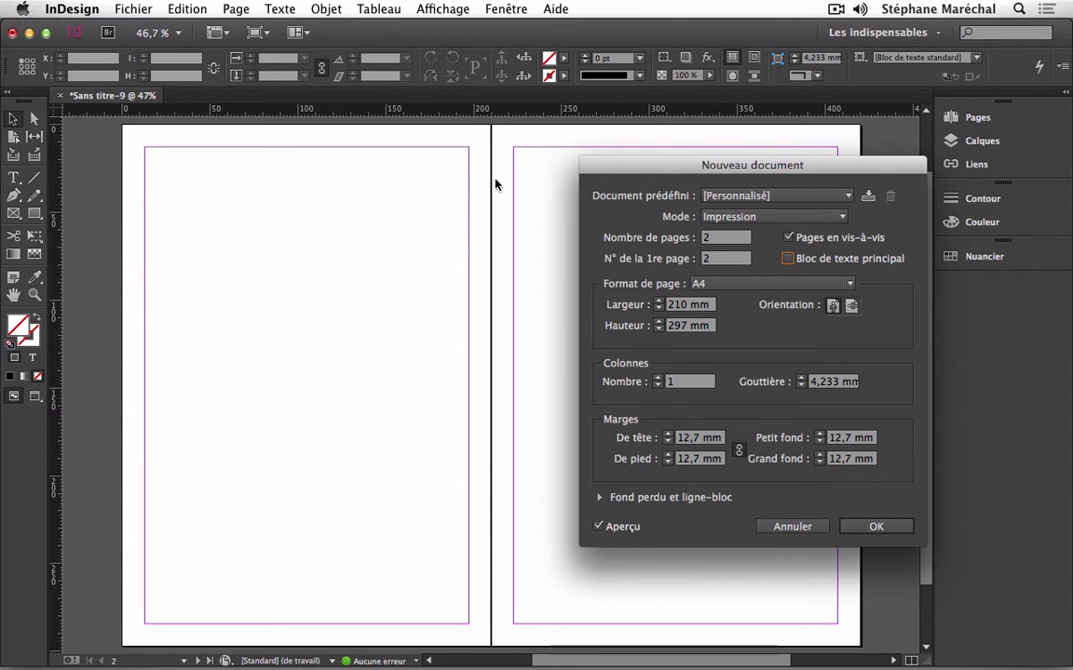
# Preview the document without facing pages and turn facing pages back on.
pyautogui.click(787, 238)
pyautogui.click(788, 238)
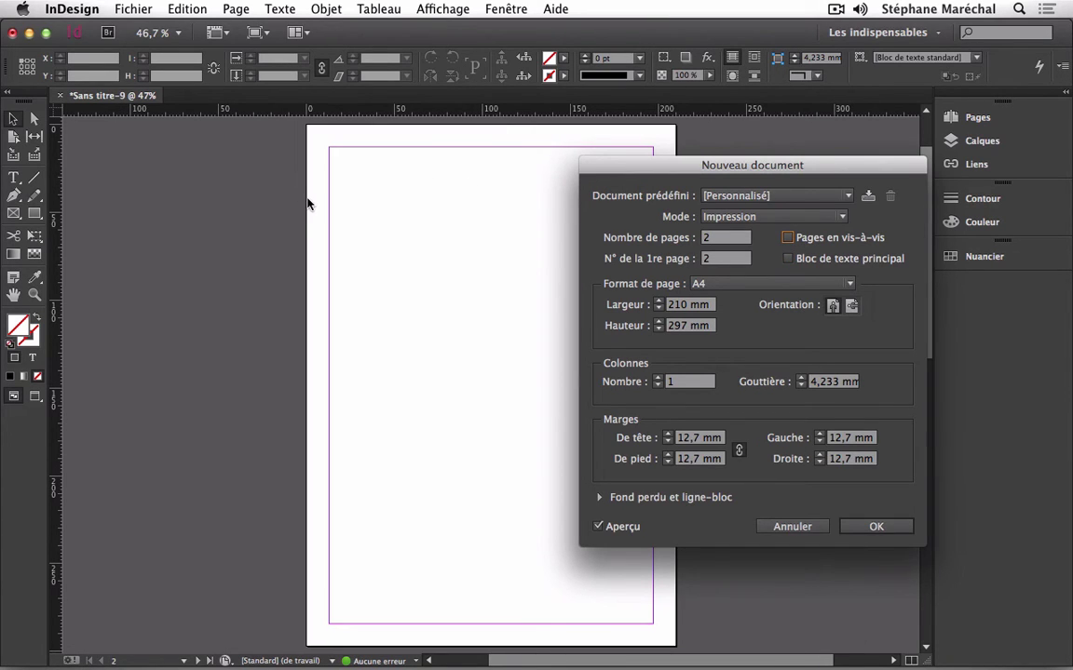
pyautogui.click(788, 238)
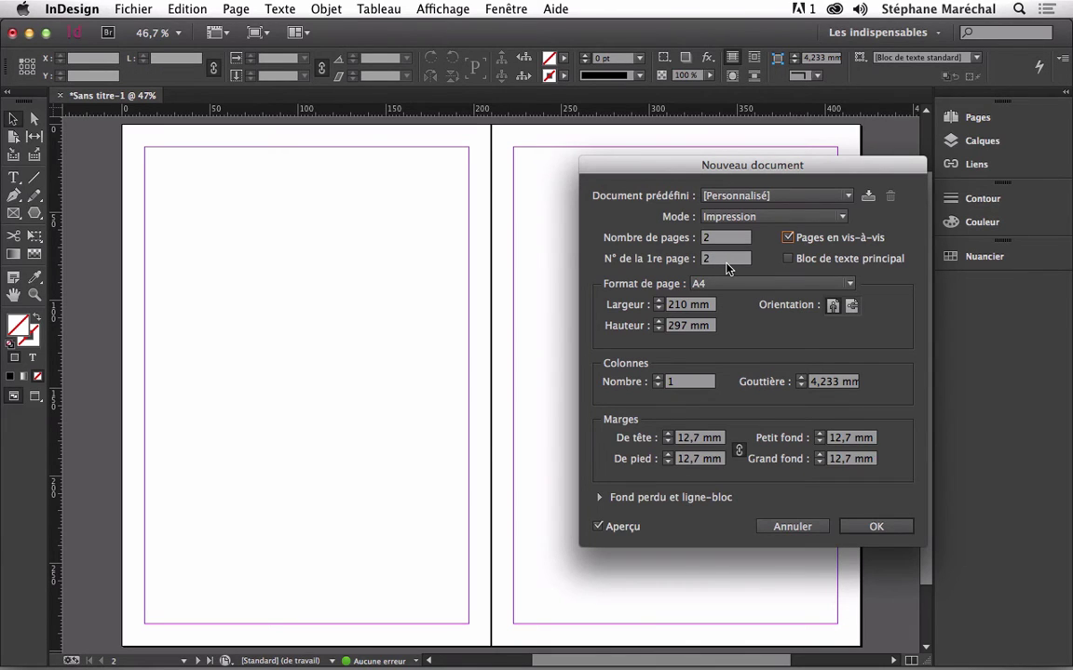
# Choose the A4 page format, preview it in landscape, and set the orientation to portrait.
pyautogui.click(848, 284)
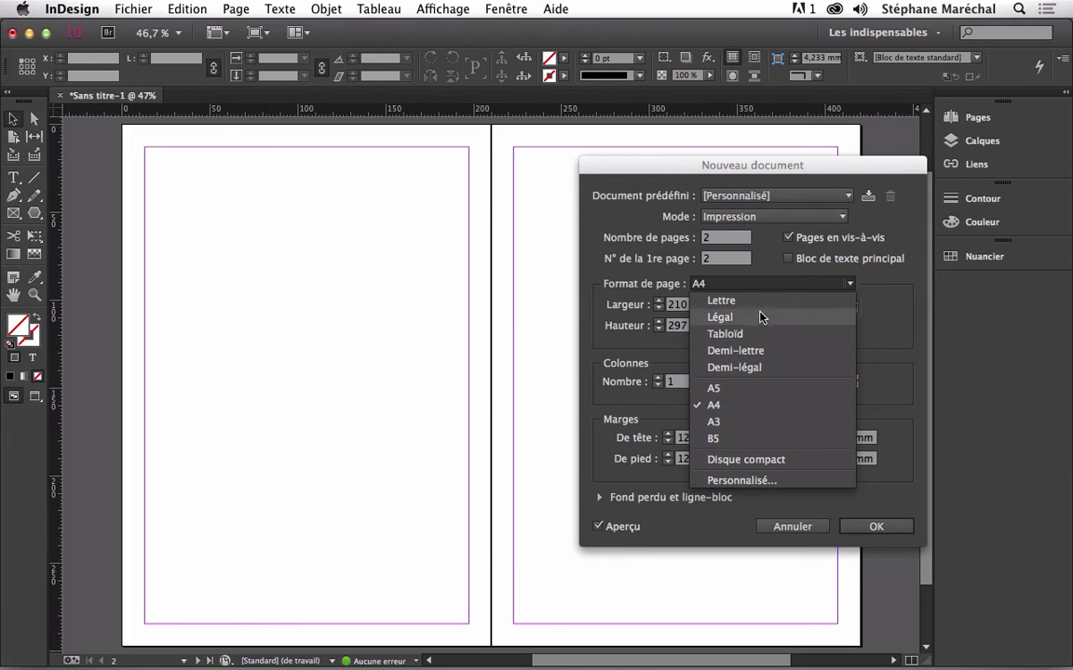
pyautogui.click(769, 408)
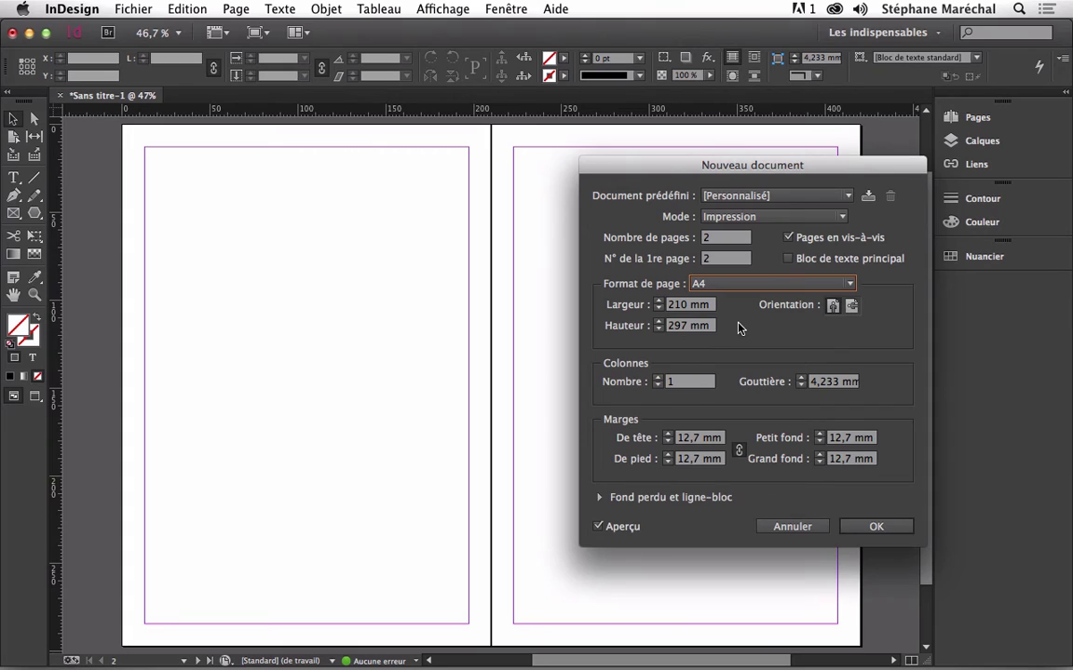
pyautogui.click(850, 307)
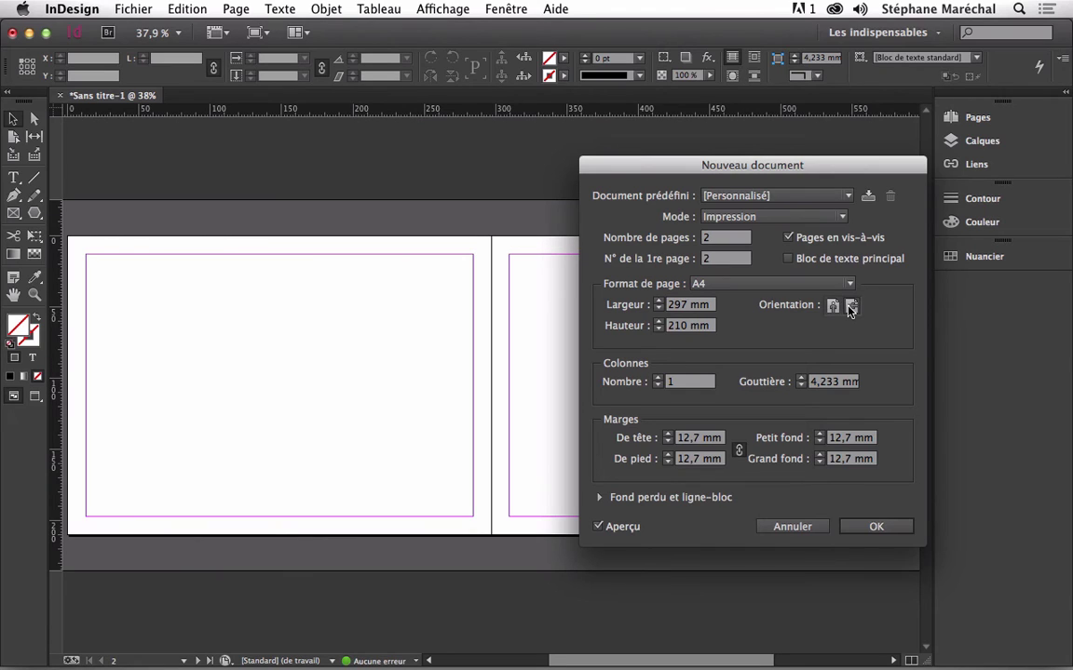
pyautogui.click(834, 308)
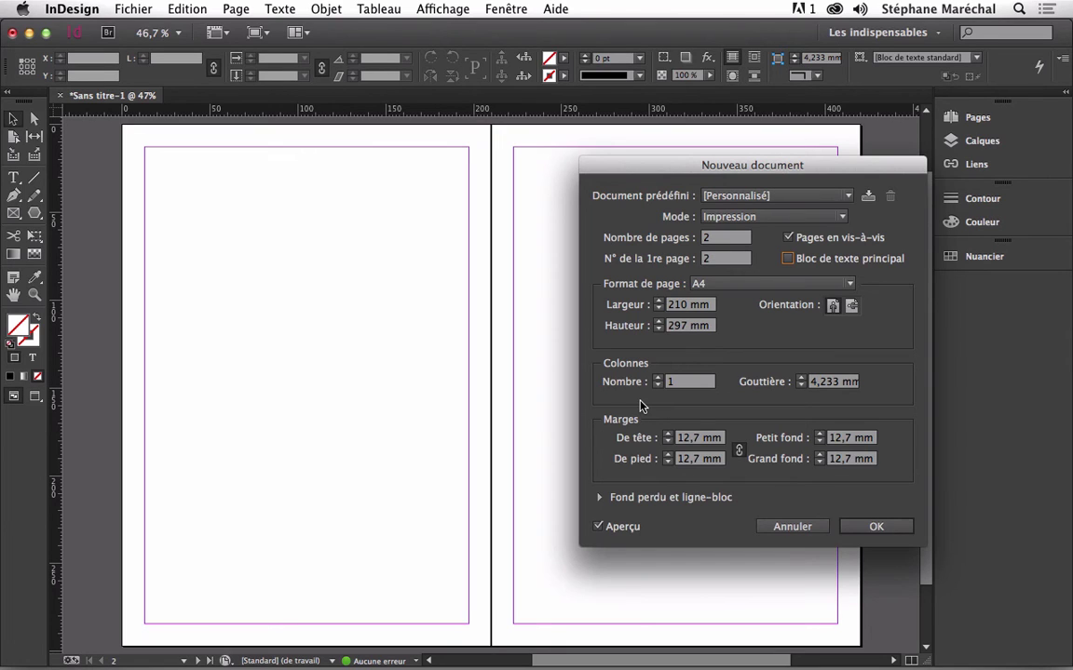
# Set the number of columns per page to 4.
pyautogui.click(657, 378)
pyautogui.click(657, 378)
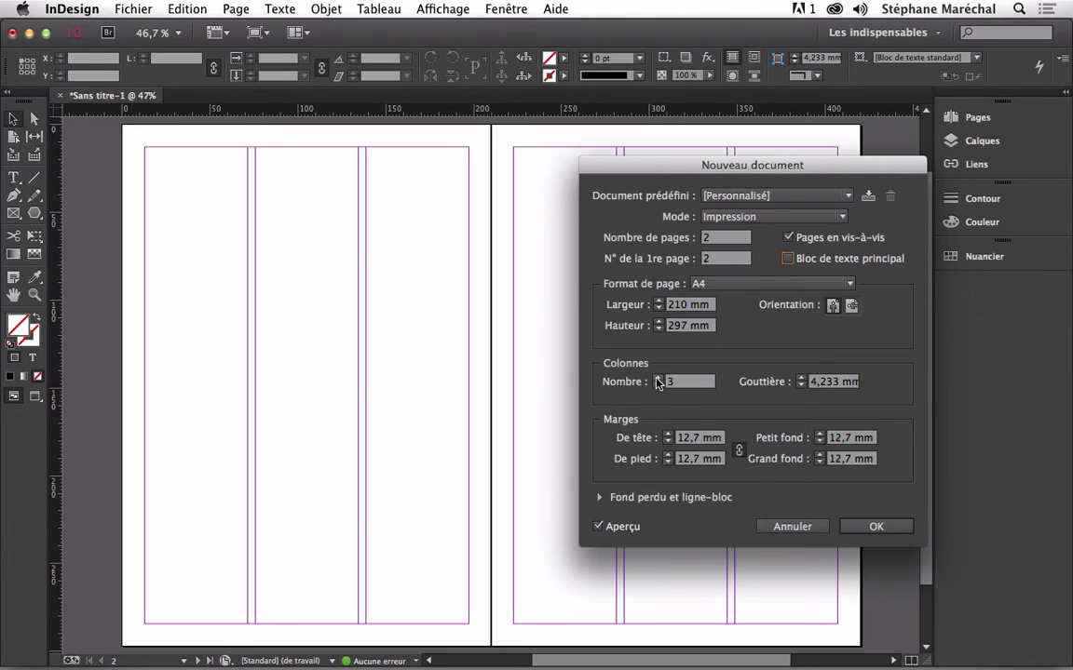
pyautogui.click(657, 378)
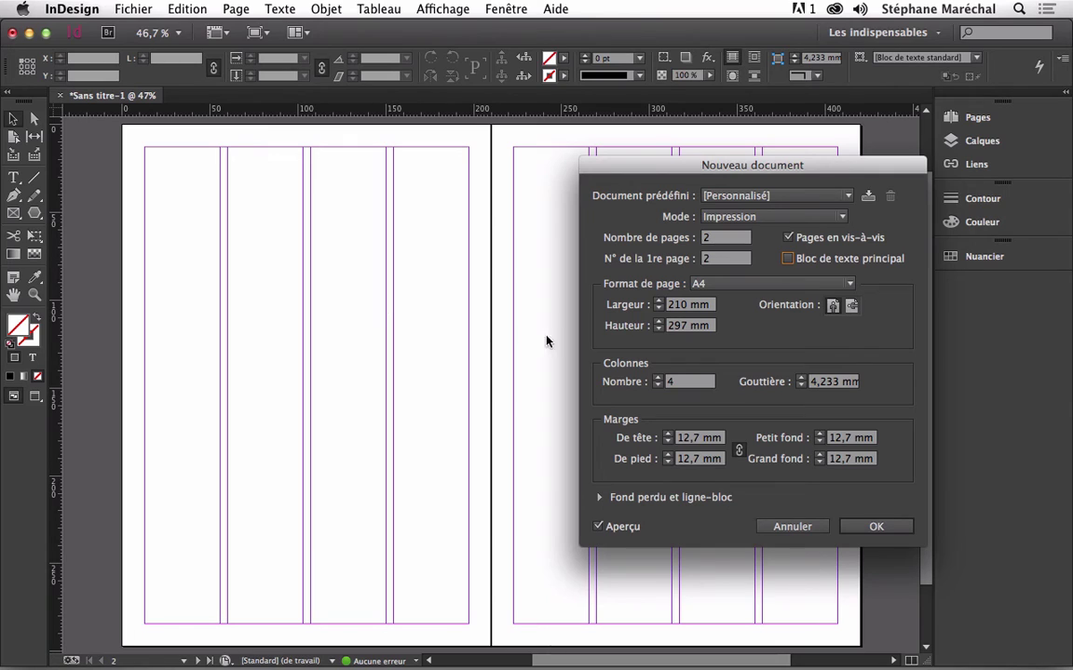
# Try a wider column gutter of 13 mm and set it to 6 mm.
pyautogui.click(799, 379)
pyautogui.click(798, 379)
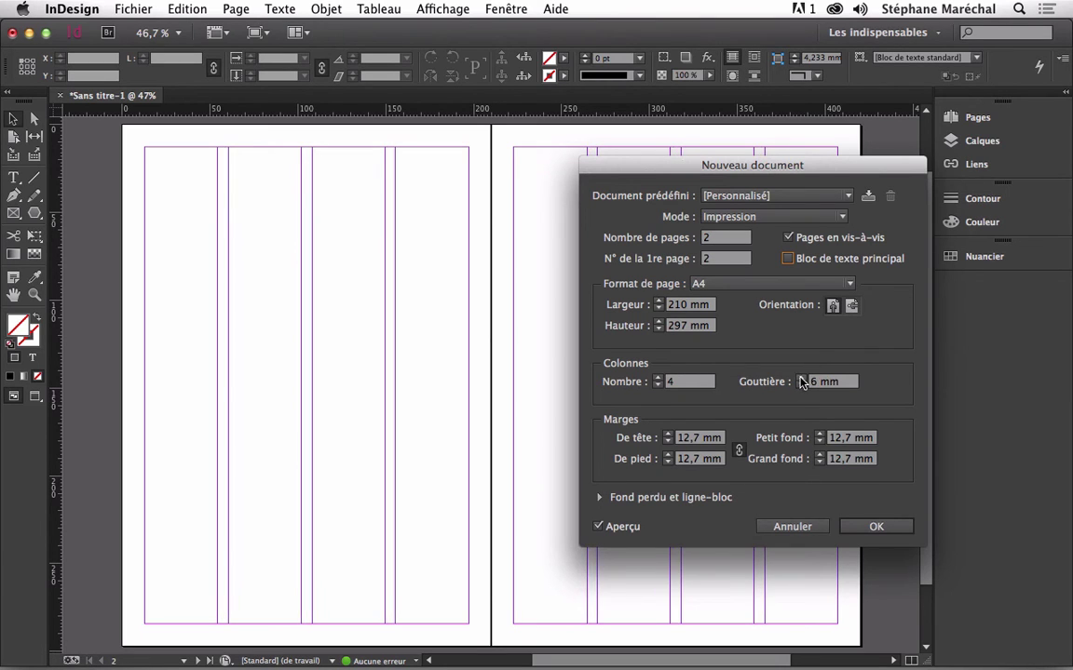
pyautogui.click(799, 379)
pyautogui.click(798, 379)
pyautogui.click(799, 379)
pyautogui.click(798, 379)
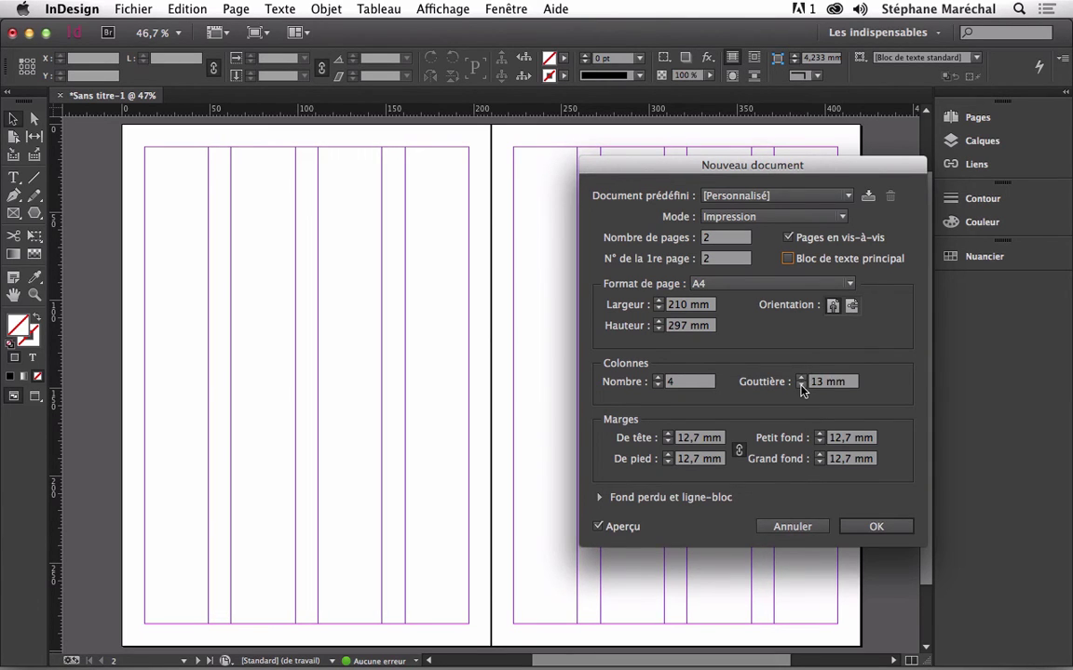
pyautogui.click(802, 390)
pyautogui.click(802, 390)
pyautogui.click(801, 390)
pyautogui.click(801, 390)
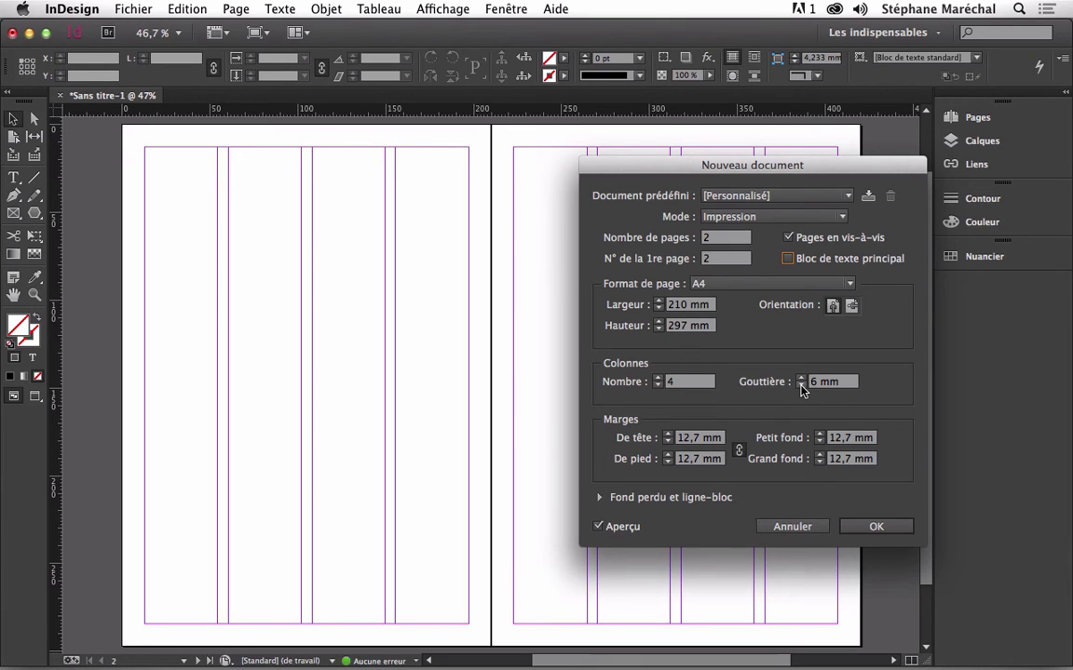
# Set the number of columns back to 1.
pyautogui.click(658, 388)
pyautogui.click(658, 388)
pyautogui.click(658, 388)
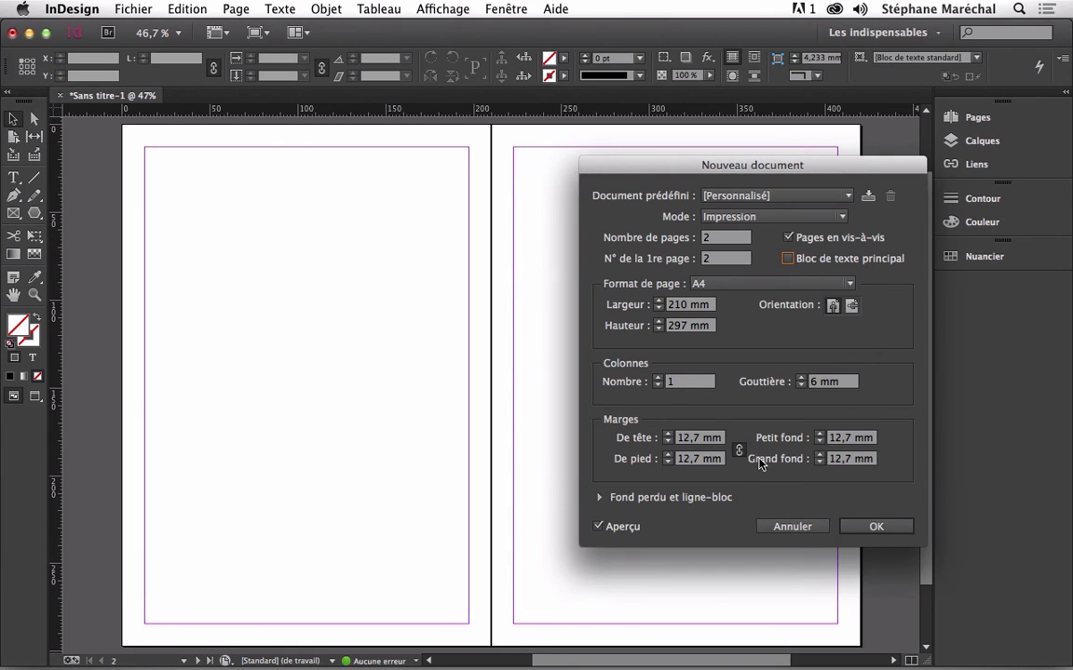
# Increase all four linked page margins to 22 mm.
pyautogui.click(667, 435)
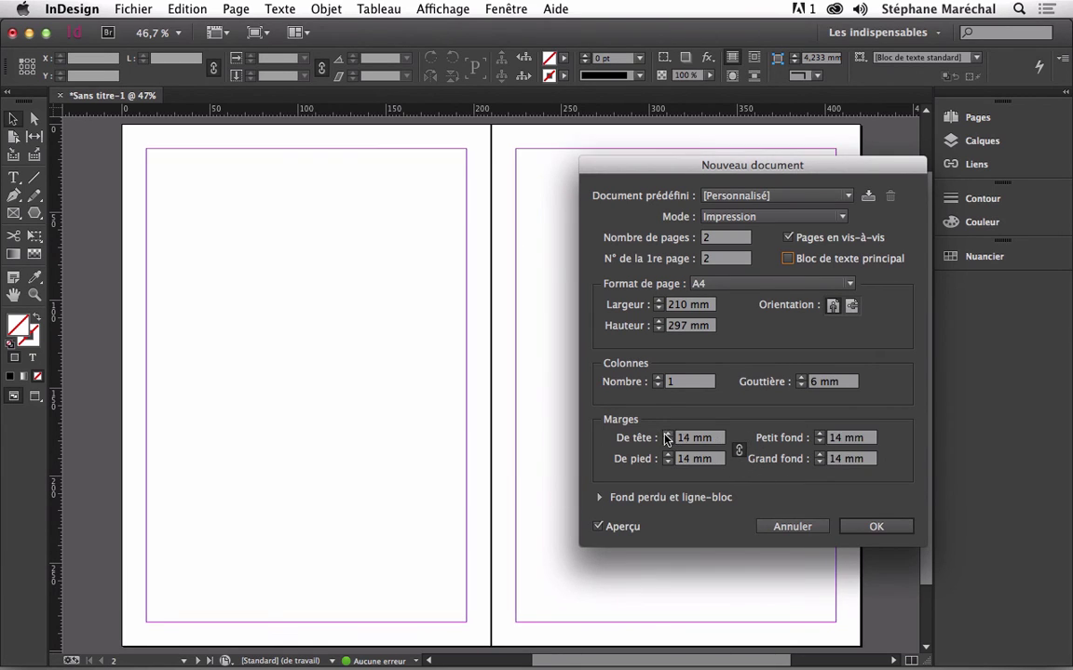
pyautogui.click(666, 435)
pyautogui.click(667, 435)
pyautogui.click(667, 434)
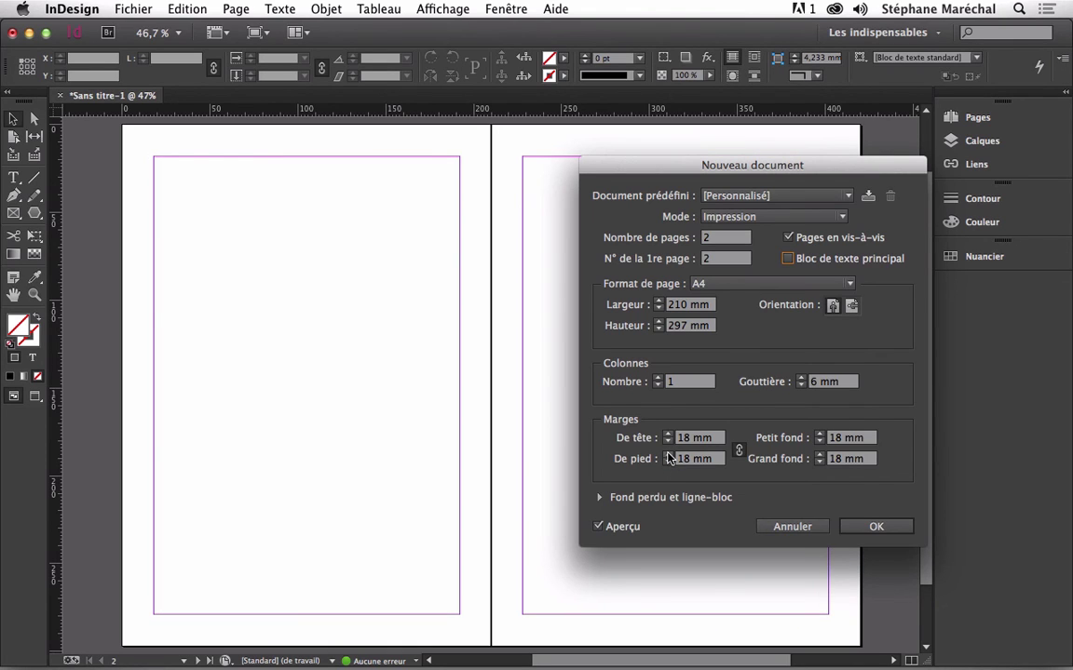
pyautogui.click(666, 455)
pyautogui.click(667, 456)
pyautogui.click(667, 456)
pyautogui.click(667, 455)
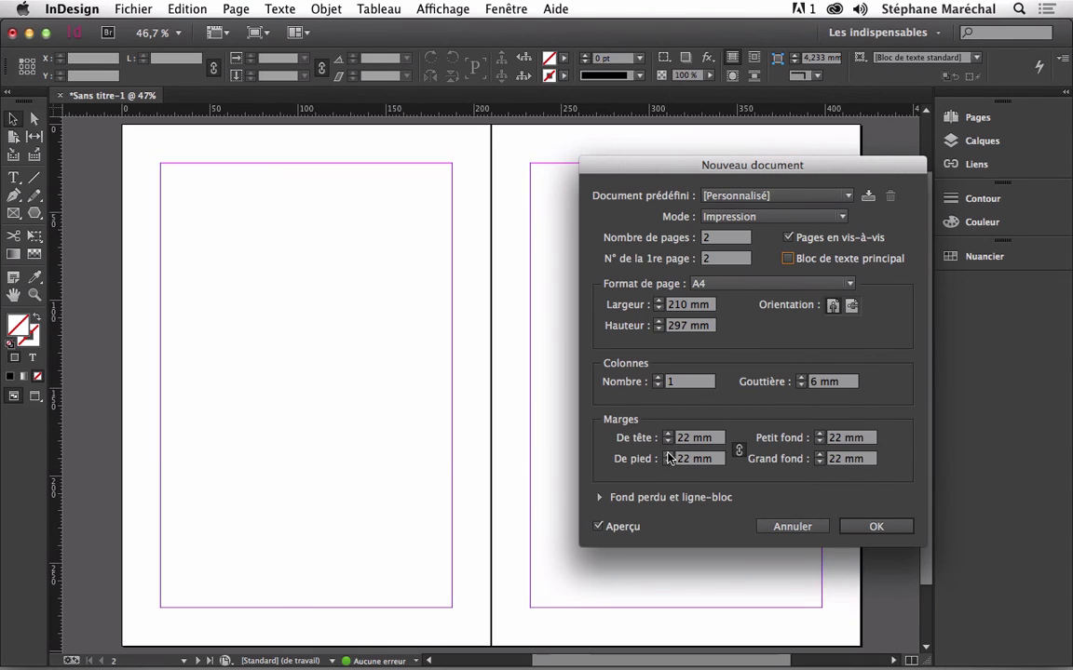
# Unlink the margins and set the top margin to 27 mm and the bottom margin to 6 mm.
pyautogui.click(739, 453)
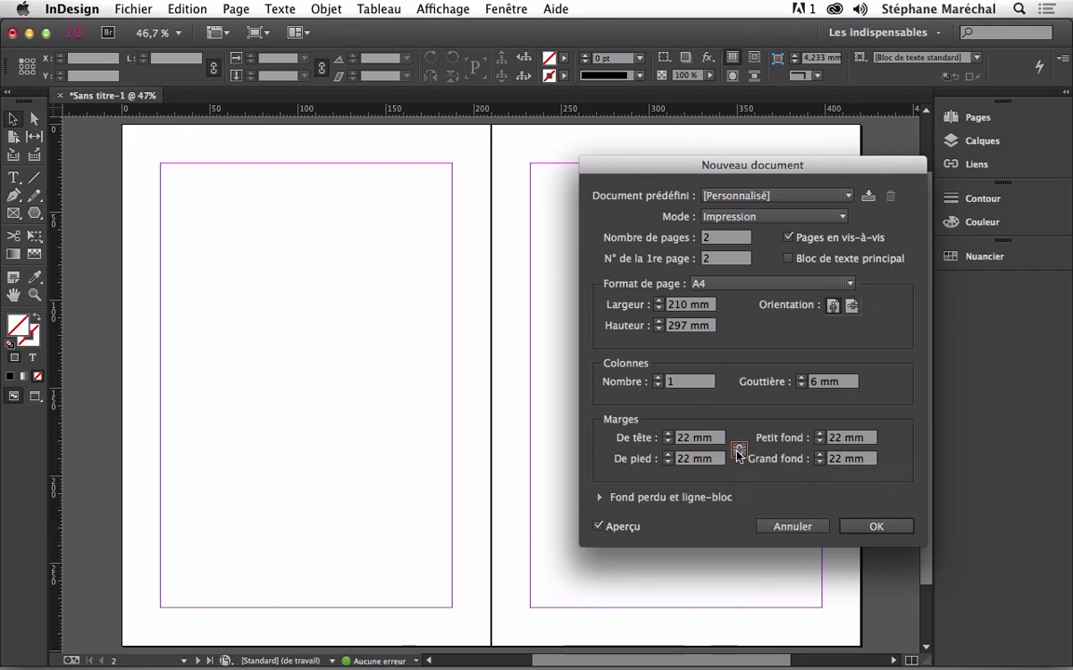
pyautogui.click(667, 435)
pyautogui.click(666, 434)
pyautogui.click(667, 434)
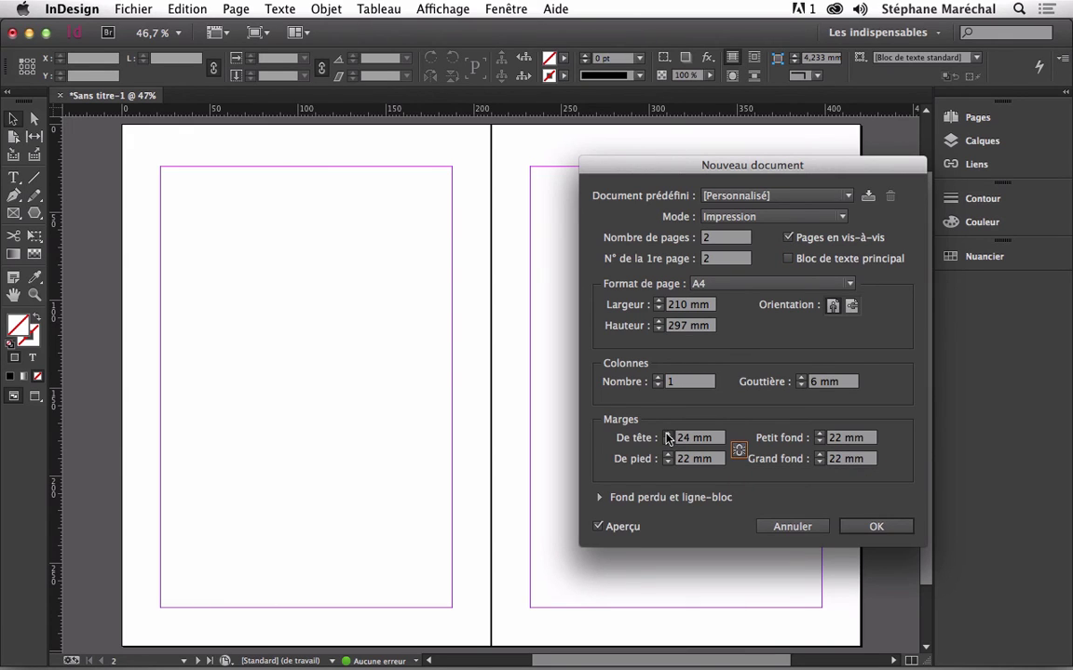
pyautogui.click(666, 434)
pyautogui.click(666, 434)
pyautogui.moveTo(666, 462); pyautogui.dragTo(667, 461)
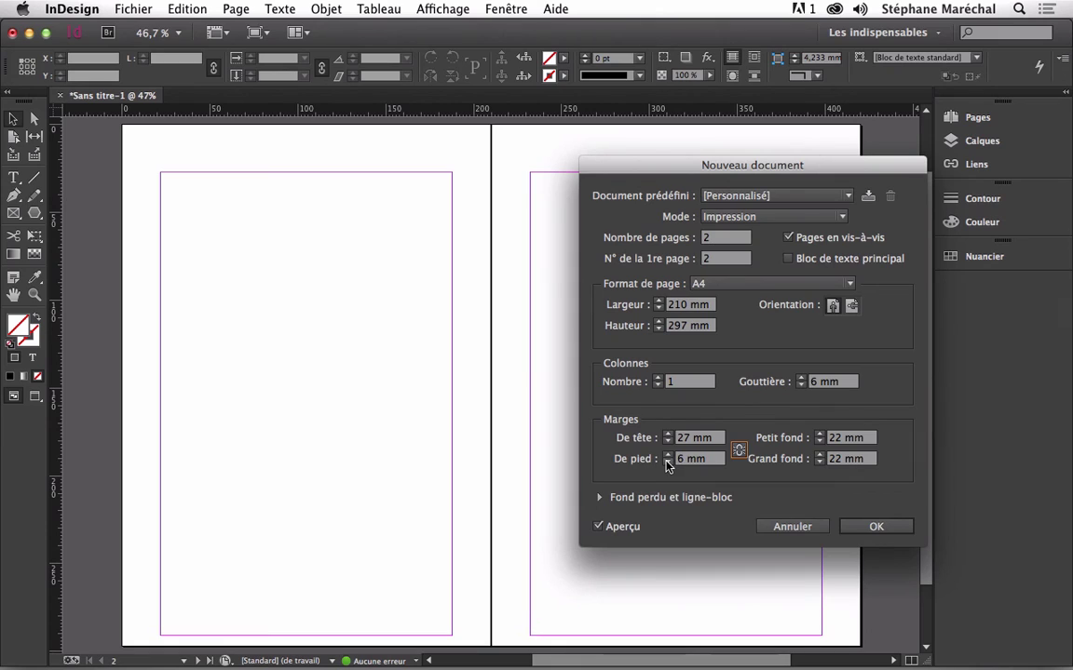
# Set the inside margin (Petit fond) to 30 mm.
pyautogui.click(818, 434)
pyautogui.click(819, 434)
pyautogui.click(818, 434)
pyautogui.click(819, 434)
pyautogui.click(819, 434)
pyautogui.click(818, 434)
pyautogui.click(818, 434)
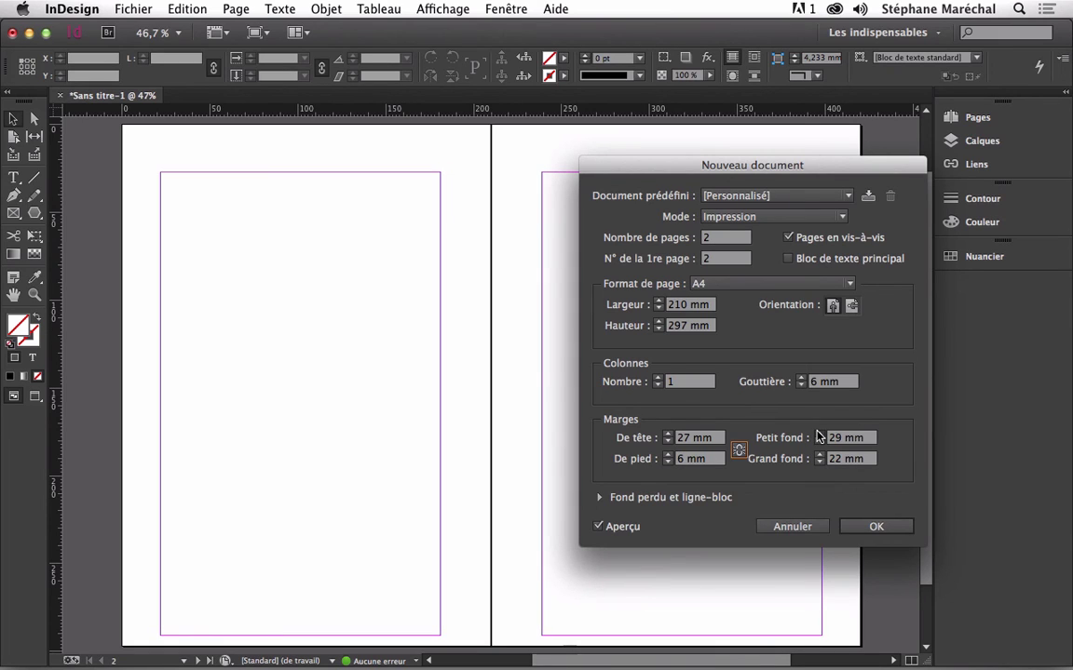
pyautogui.click(818, 434)
# Link the margins together again and set all four to 10 mm.
pyautogui.click(738, 450)
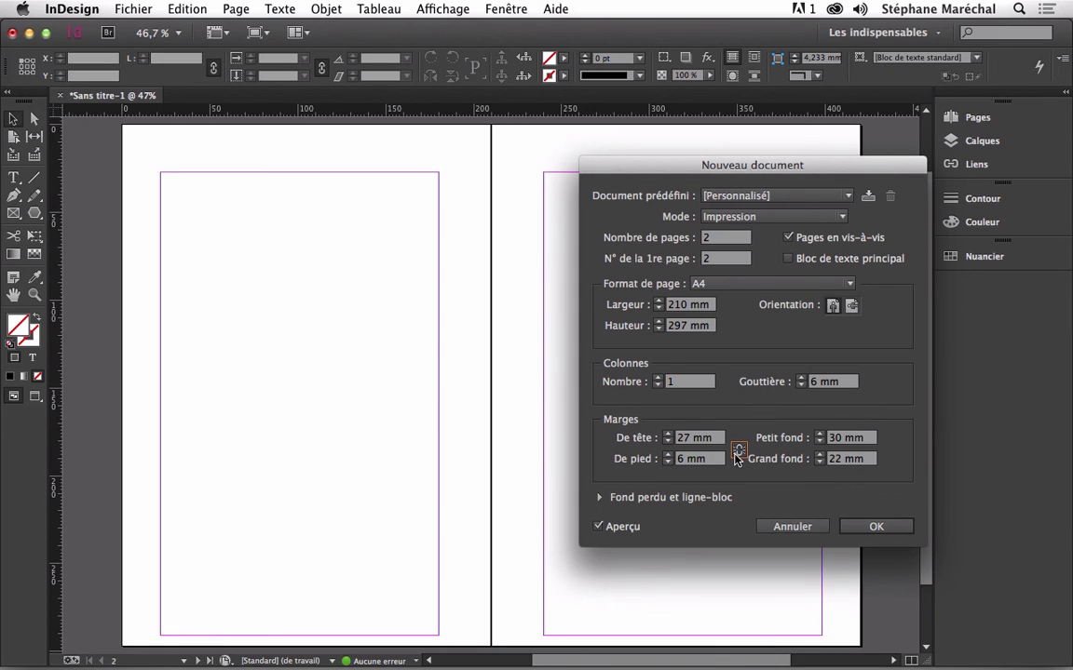
pyautogui.click(666, 441)
pyautogui.click(667, 442)
pyautogui.click(667, 443)
pyautogui.click(666, 442)
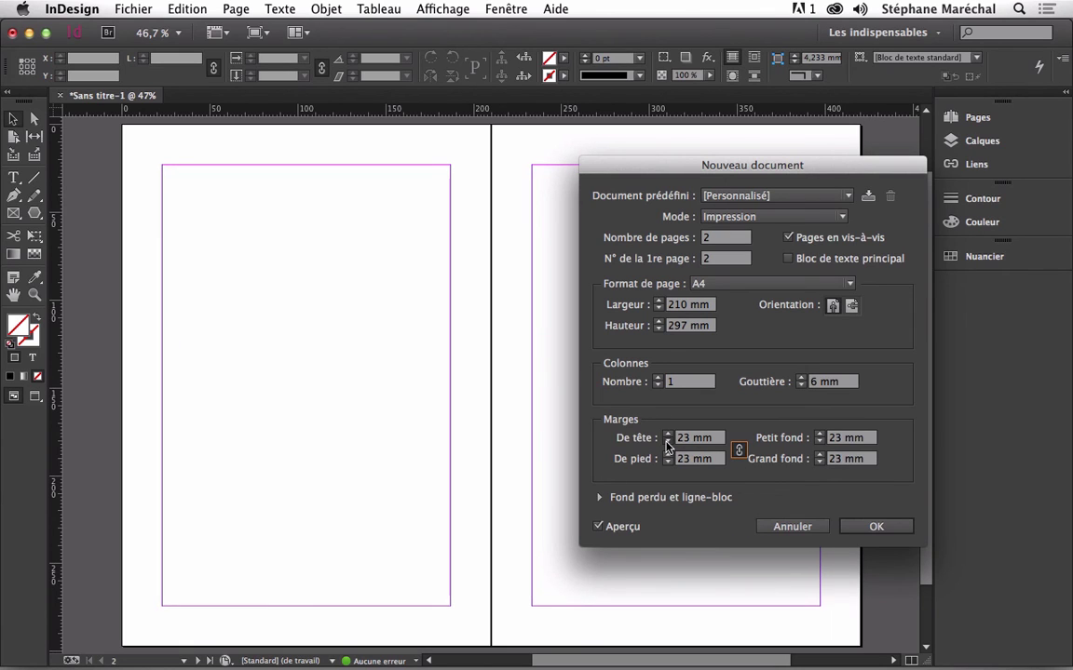
pyautogui.click(666, 442)
pyautogui.click(666, 442)
pyautogui.click(667, 442)
pyautogui.click(666, 442)
pyautogui.click(667, 442)
pyautogui.click(667, 443)
pyautogui.click(667, 443)
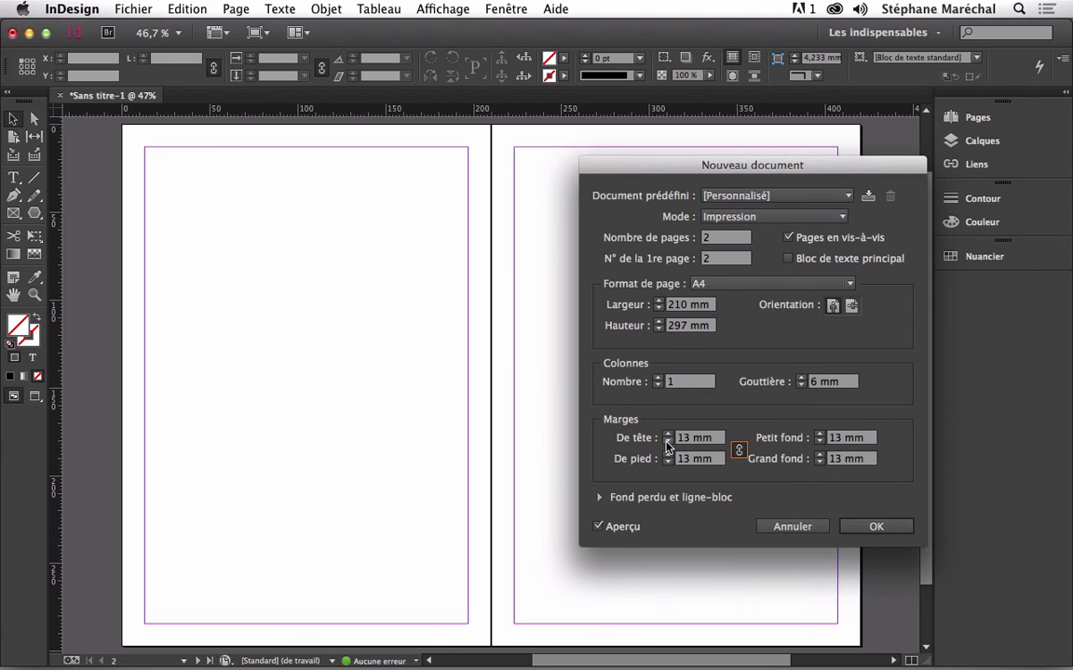
pyautogui.click(667, 442)
pyautogui.click(666, 442)
pyautogui.click(666, 442)
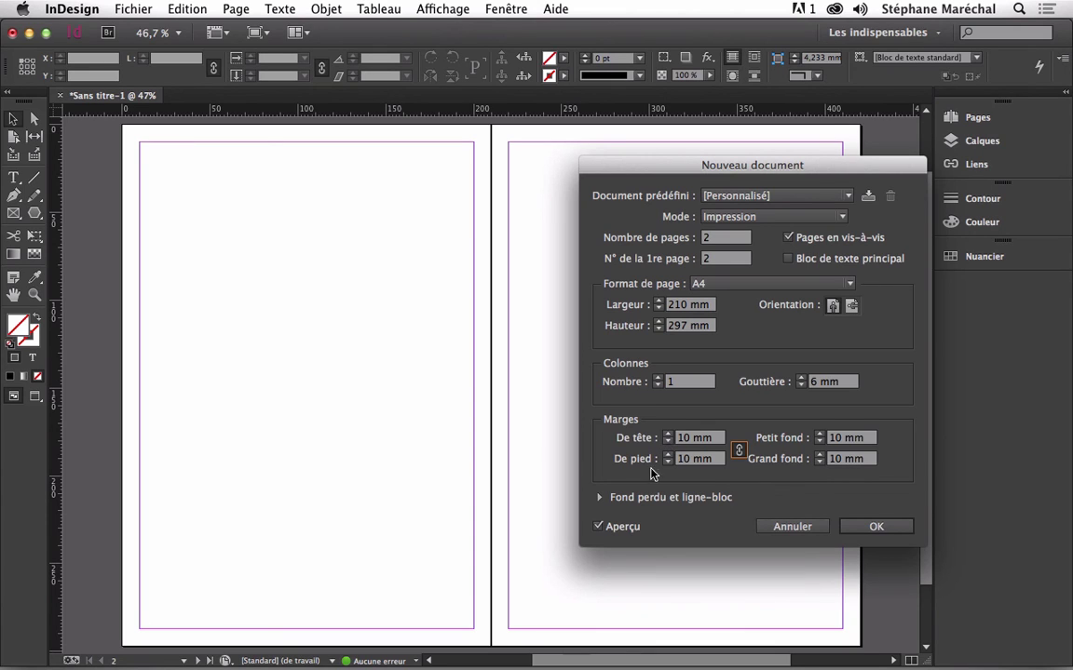
# Set the bleed to 3 mm on all sides and create the document.
pyautogui.click(598, 498)
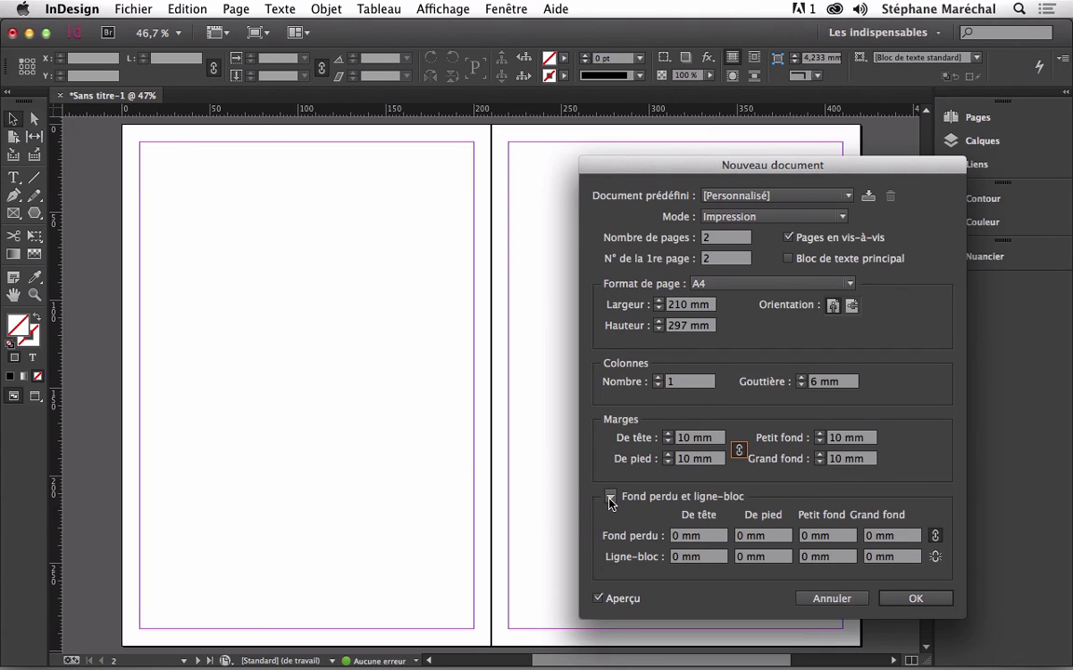
pyautogui.click(667, 536)
pyautogui.write('3')
pyautogui.press('Tab')
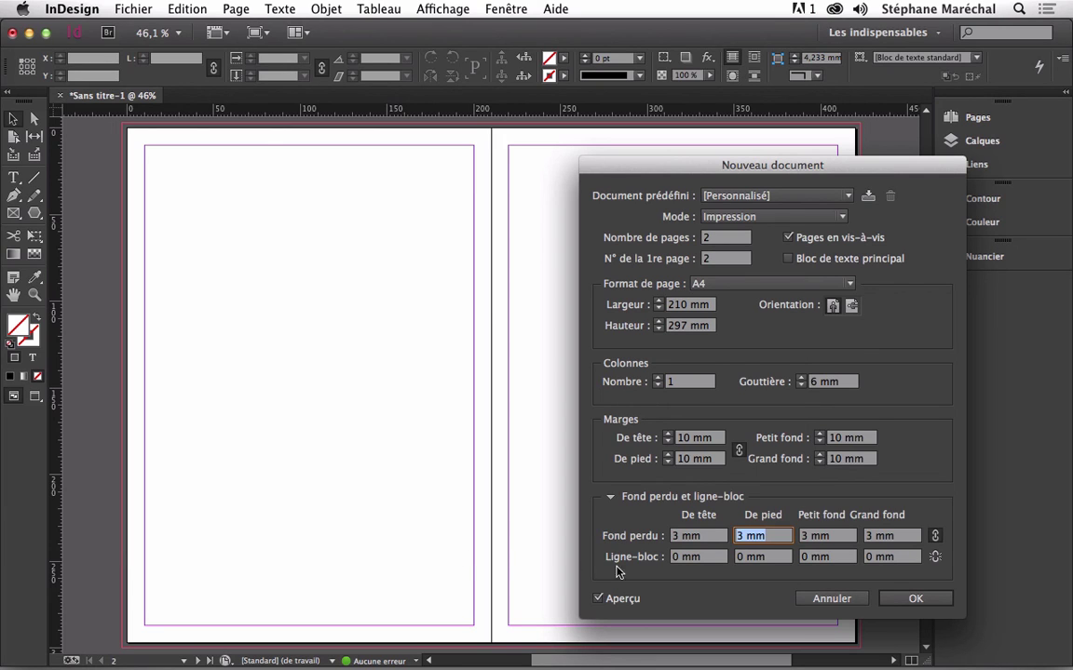
pyautogui.click(916, 599)
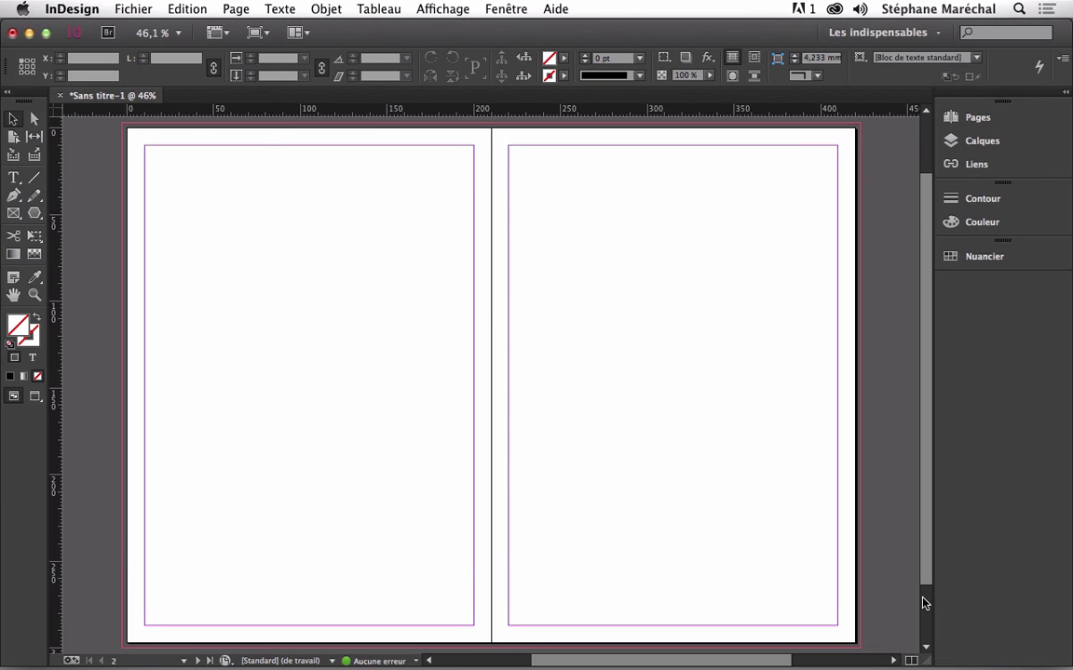